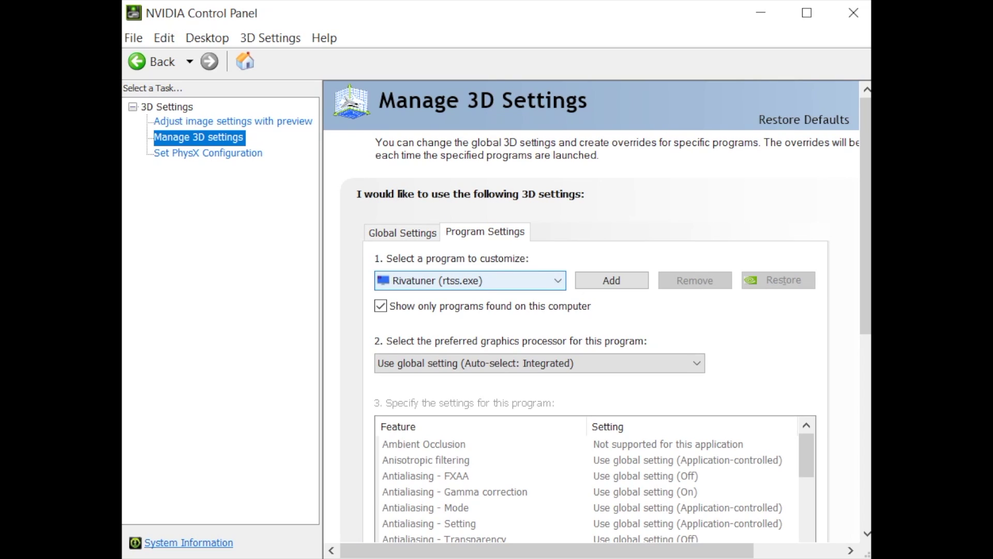
# Check the list of already-customised programs, leaving RivaTuner selected.
pyautogui.click(558, 281)
pyautogui.press('Escape')
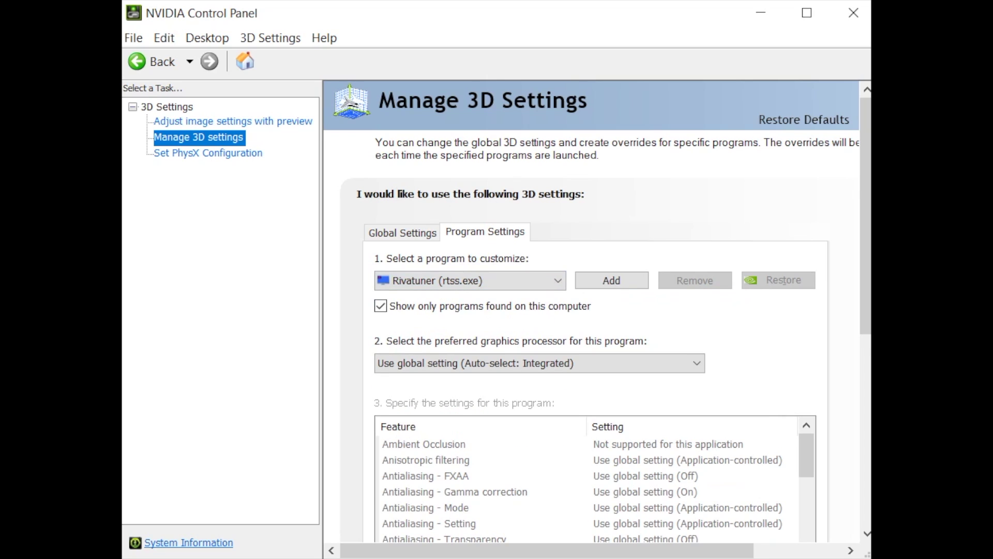
# Add Wreckfest_x64.exe to the customised programs list.
pyautogui.click(612, 279)
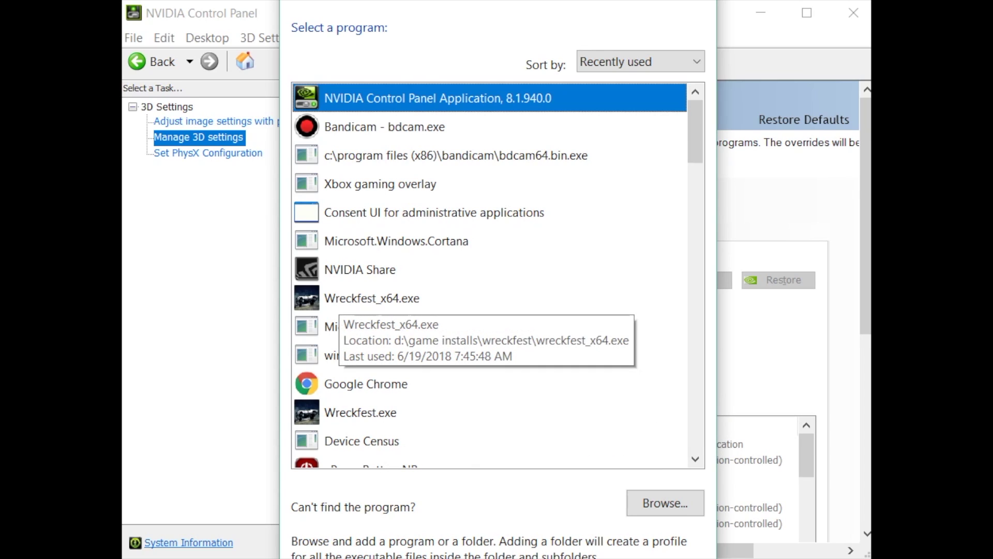
pyautogui.click(372, 298)
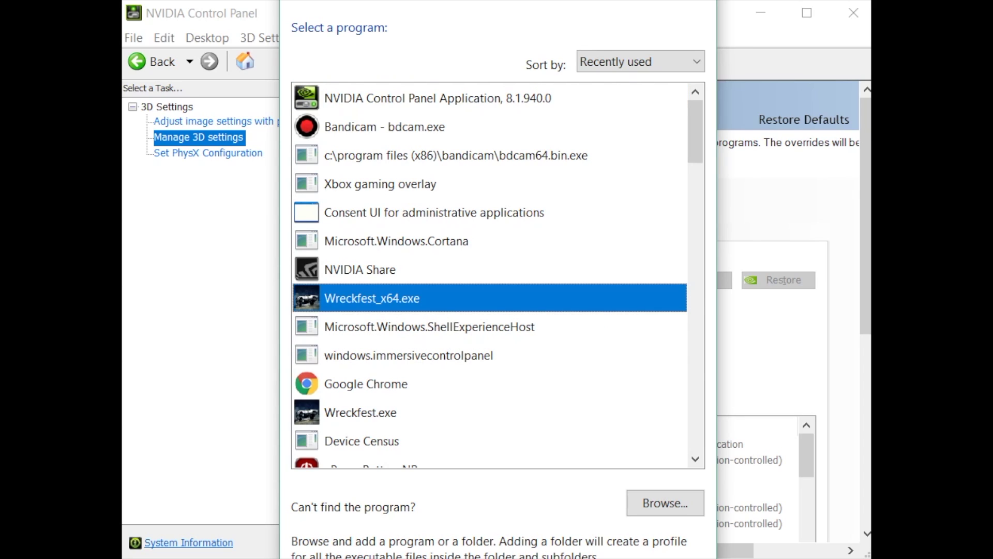
pyautogui.press('Return')
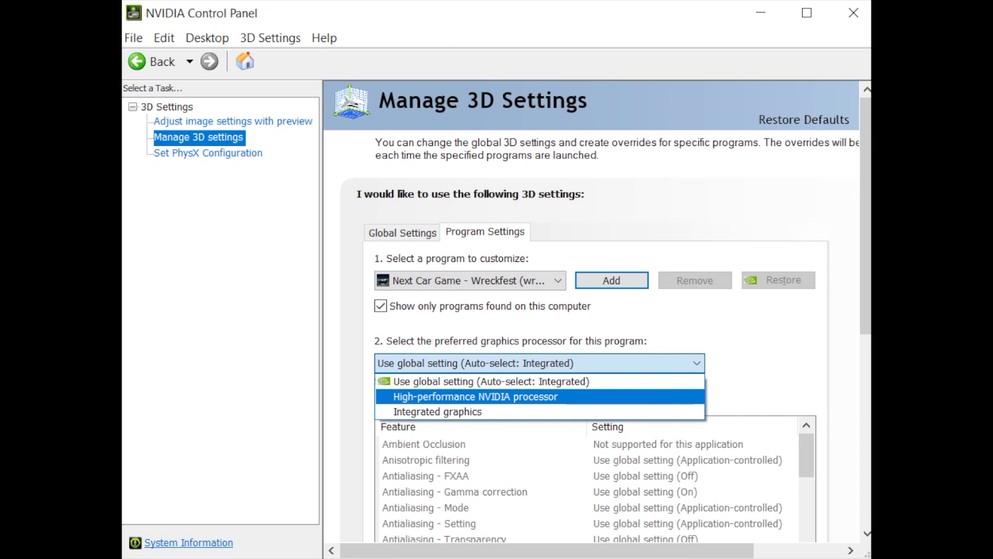
# Choose High-performance NVIDIA processor as Wreckfest's preferred graphics processor.
pyautogui.click(475, 397)
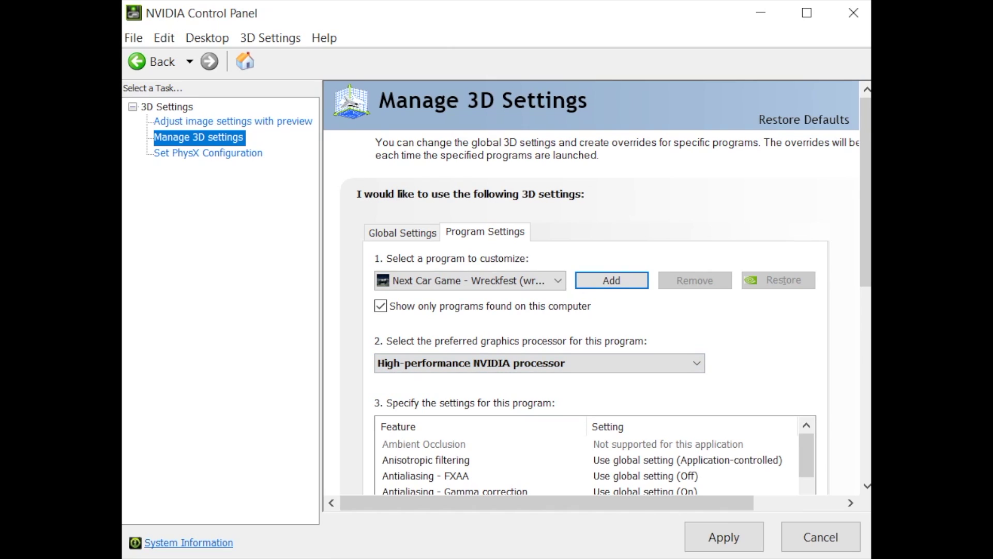